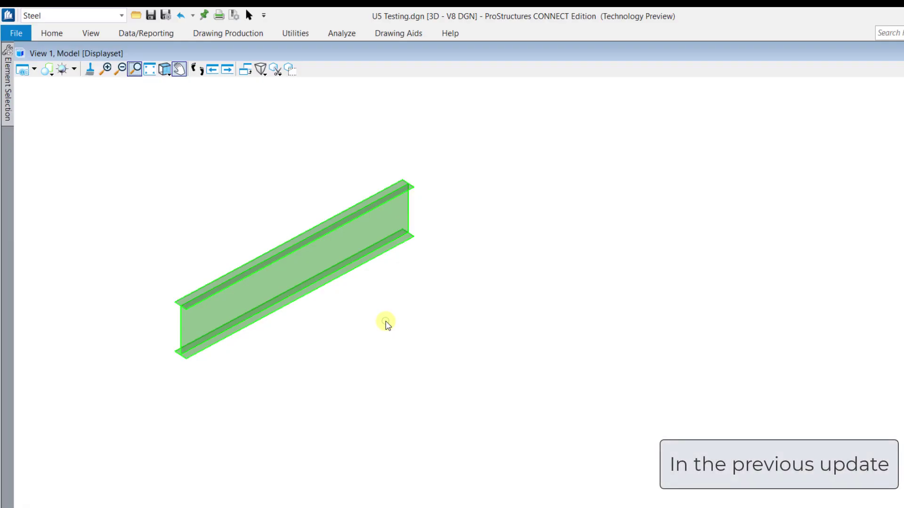
# Set the ACS on the beam's web and drill through it with a rectangular 2*75 by 2*75 pattern of 16 mm holes near the far end.
pyautogui.click(93, 34)
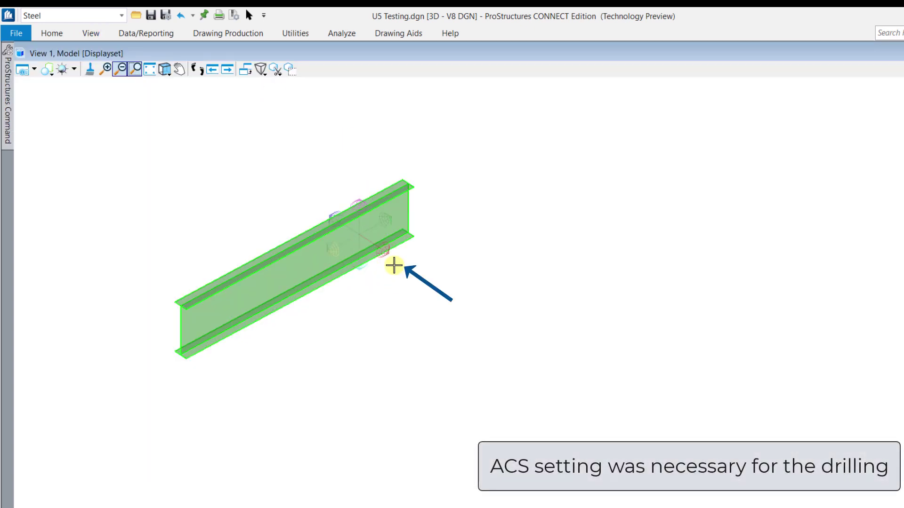
pyautogui.click(389, 256)
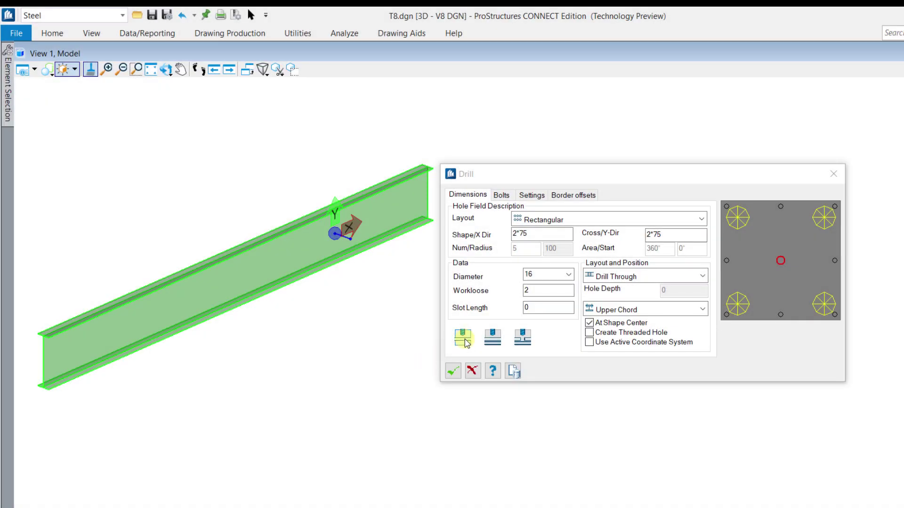
pyautogui.click(464, 340)
pyautogui.click(393, 208)
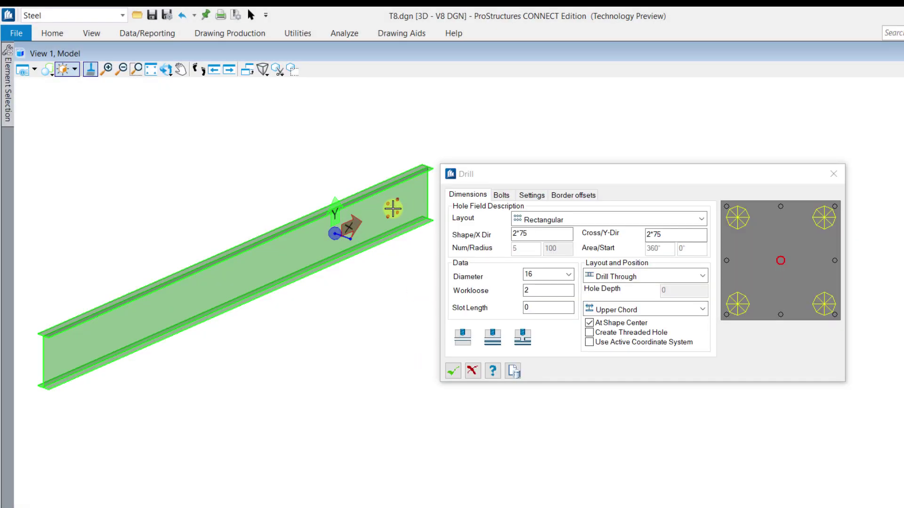
pyautogui.click(453, 372)
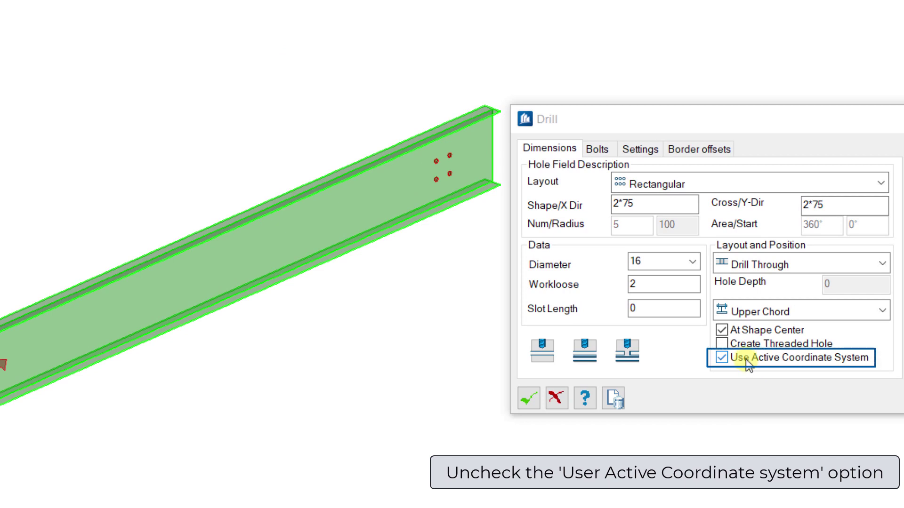
# Turn off Use Active Coordinate System and drill another rectangular 2*75 by 2*75 hole pattern in the beam's web.
pyautogui.click(748, 365)
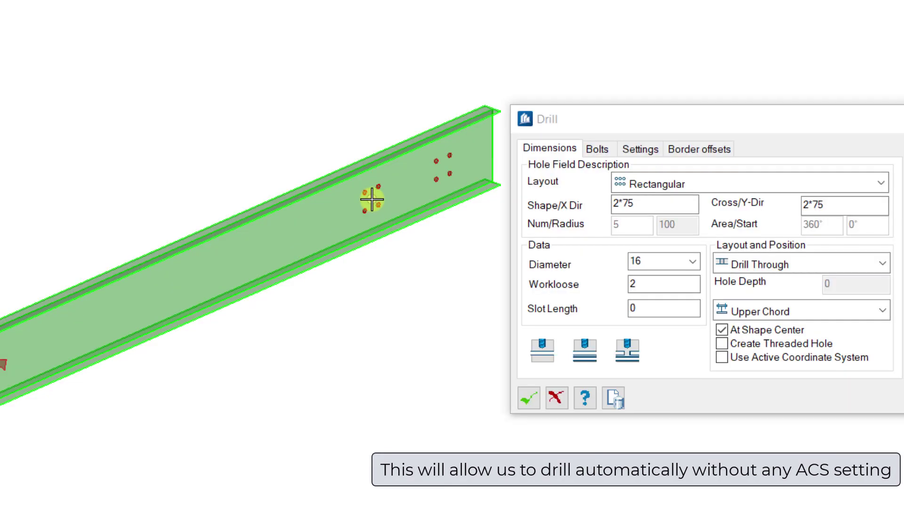
pyautogui.click(546, 354)
pyautogui.click(305, 230)
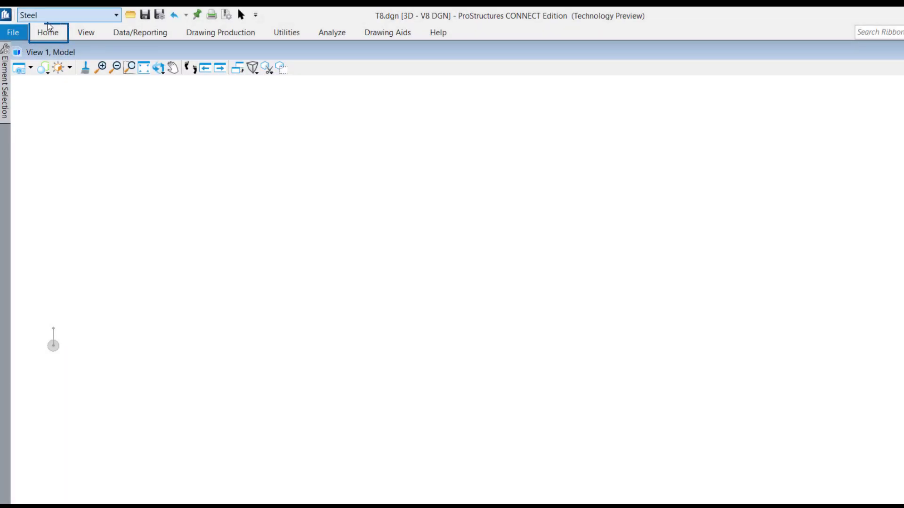
# Cross-bolt the two angles and the plate to the supporting beam, with the bolt insertion point where the members intersect in top view.
pyautogui.click(45, 32)
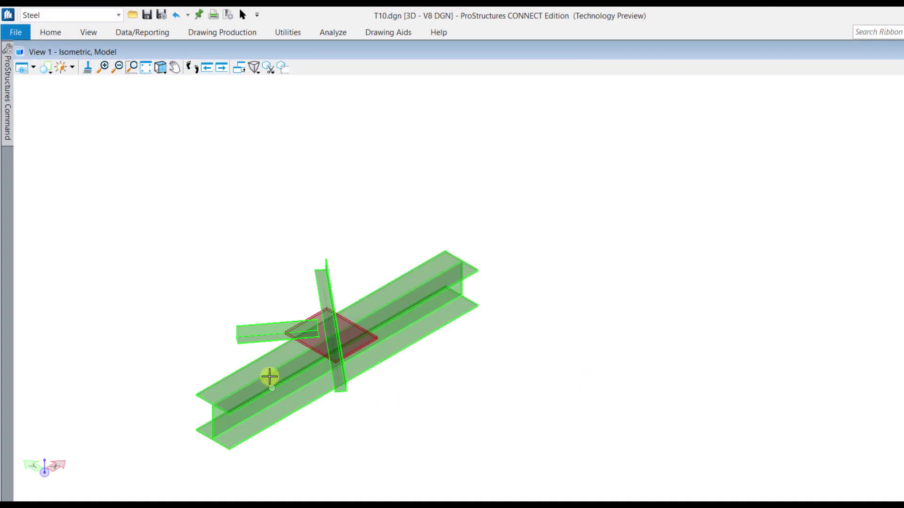
pyautogui.click(268, 372)
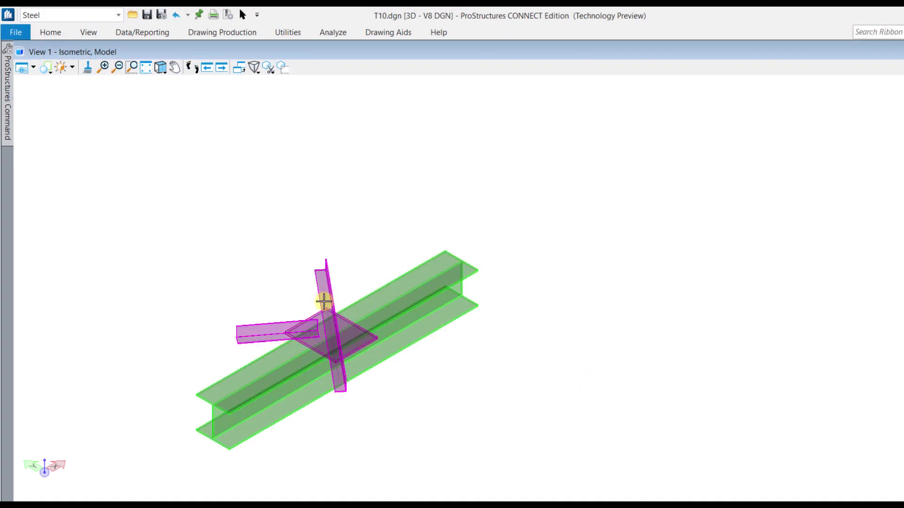
pyautogui.rightClick(588, 358)
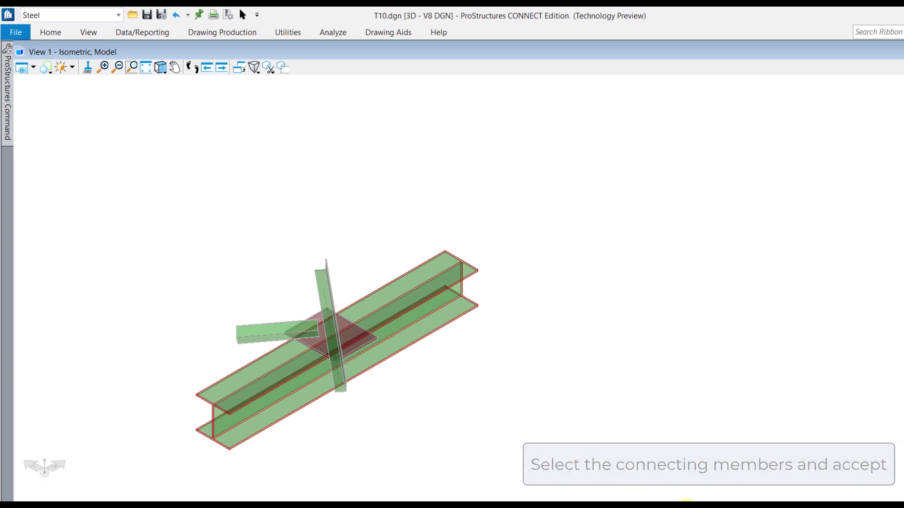
pyautogui.hotkey('ctrl', 'shift', 't')
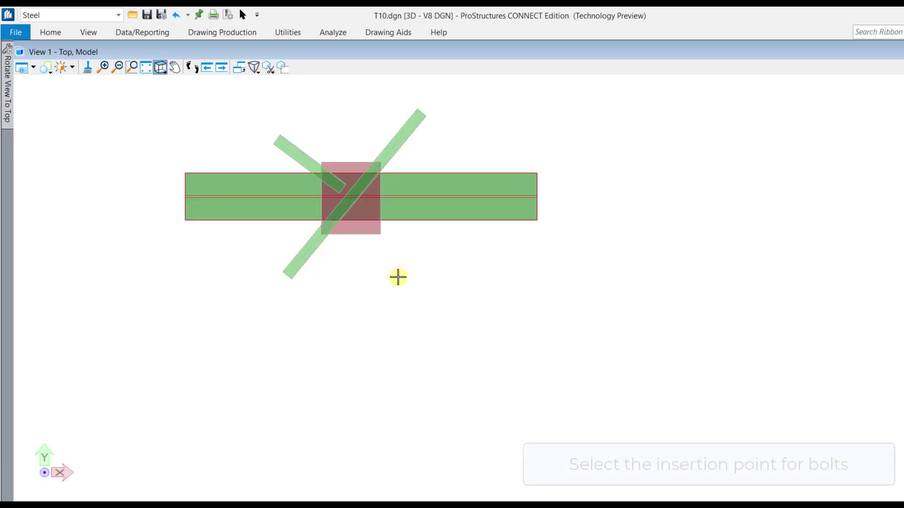
pyautogui.click(353, 197)
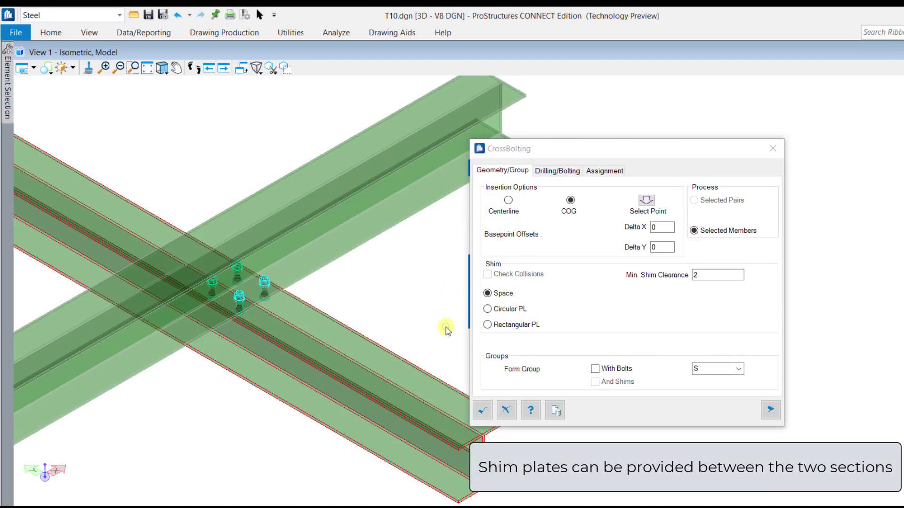
# Try circular and rectangular shim plates between the two crossing beams and return the shim option to Space.
pyautogui.click(488, 310)
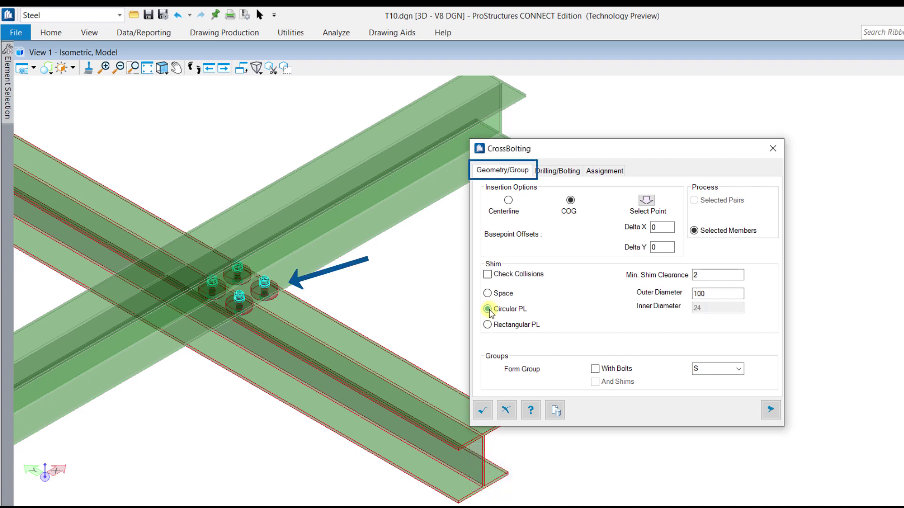
pyautogui.click(488, 324)
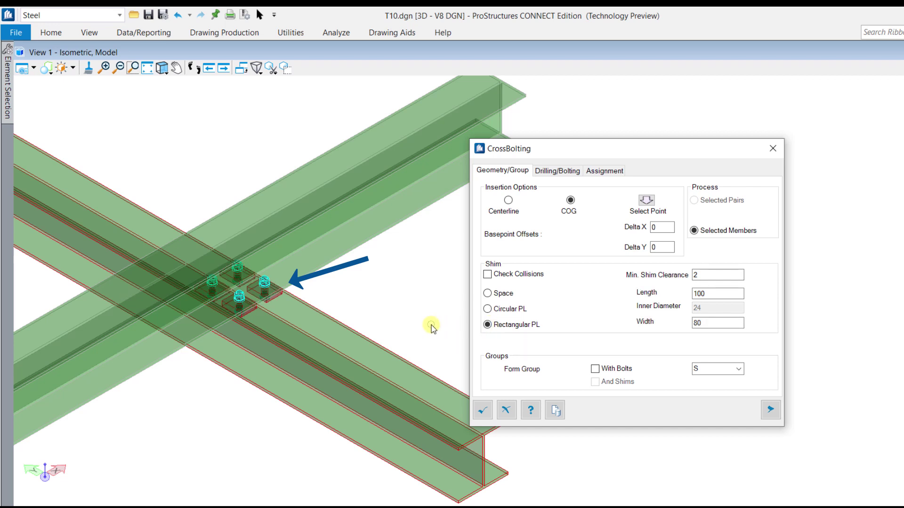
pyautogui.click(487, 294)
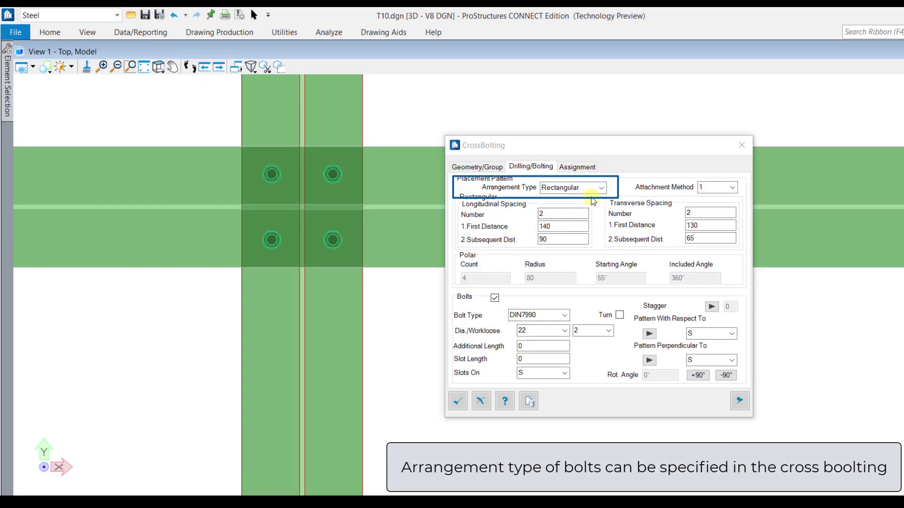
# Set the arrangement type of the cross-bolting placement pattern to Polar.
pyautogui.click(603, 188)
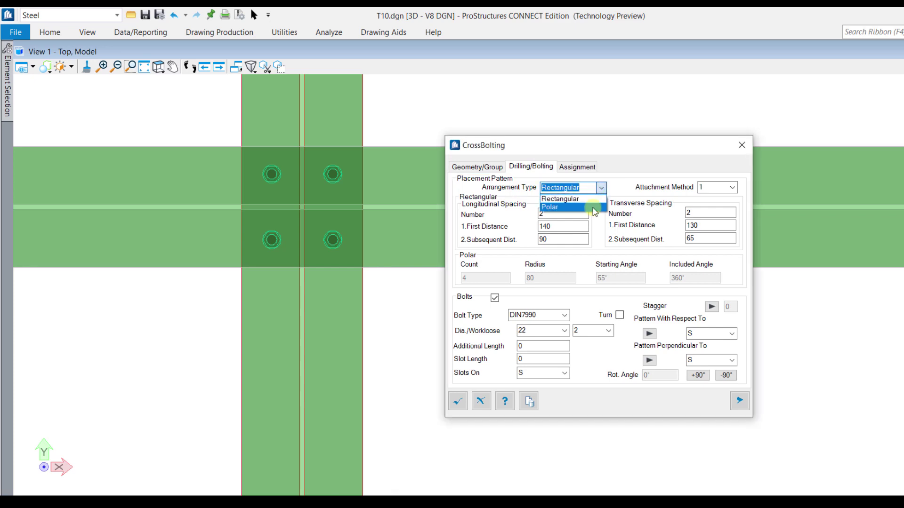
pyautogui.click(594, 211)
pyautogui.press('Down')
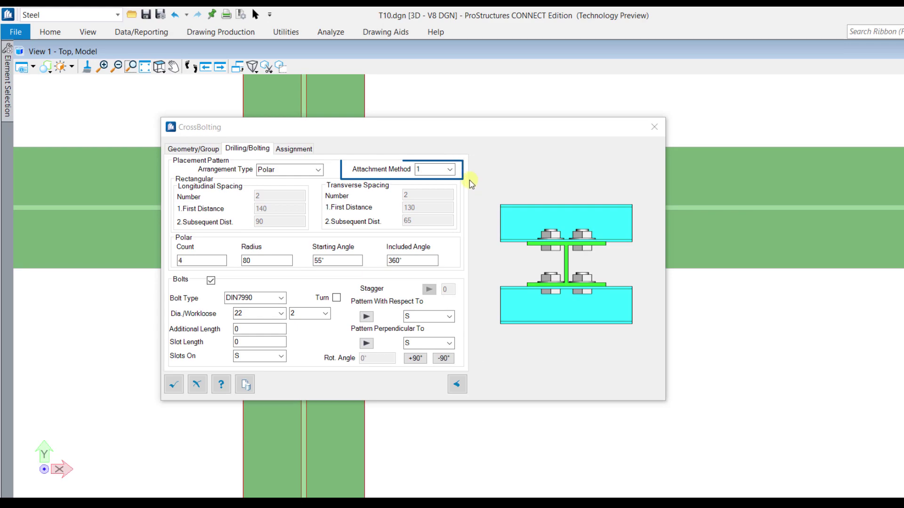
# Switch the cross-bolting attachment method through options 2, 3 and 4.
pyautogui.click(449, 170)
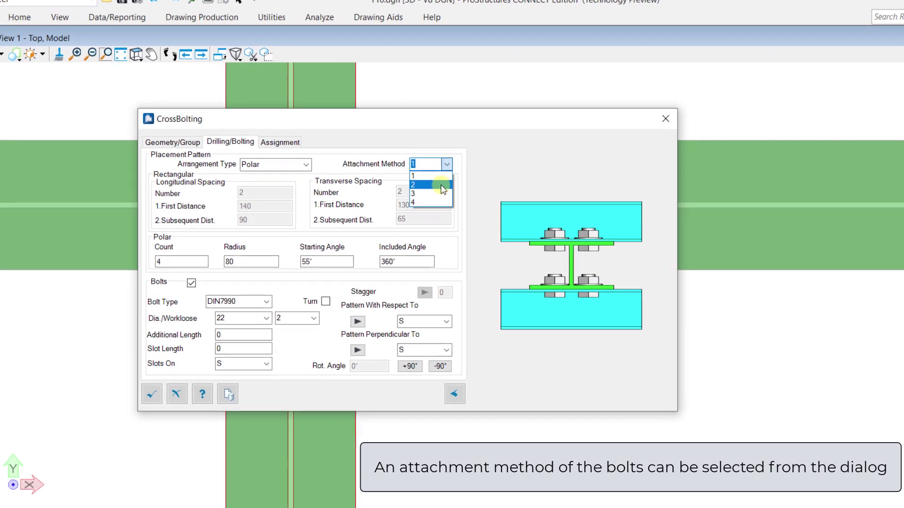
pyautogui.click(442, 185)
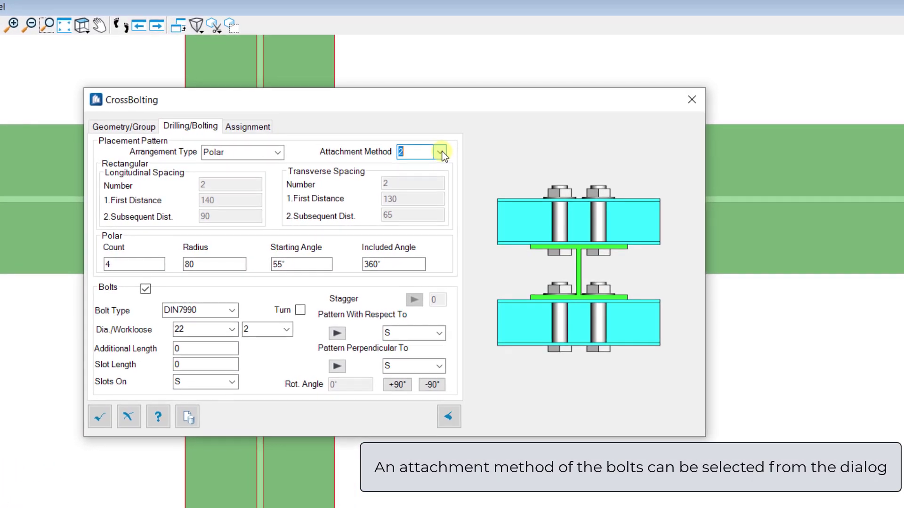
pyautogui.click(442, 152)
pyautogui.click(426, 179)
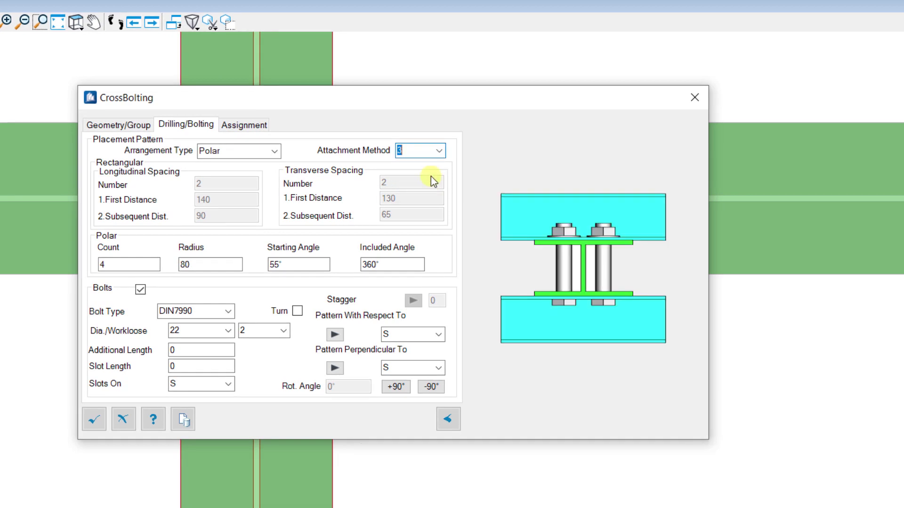
pyautogui.click(440, 150)
pyautogui.click(428, 193)
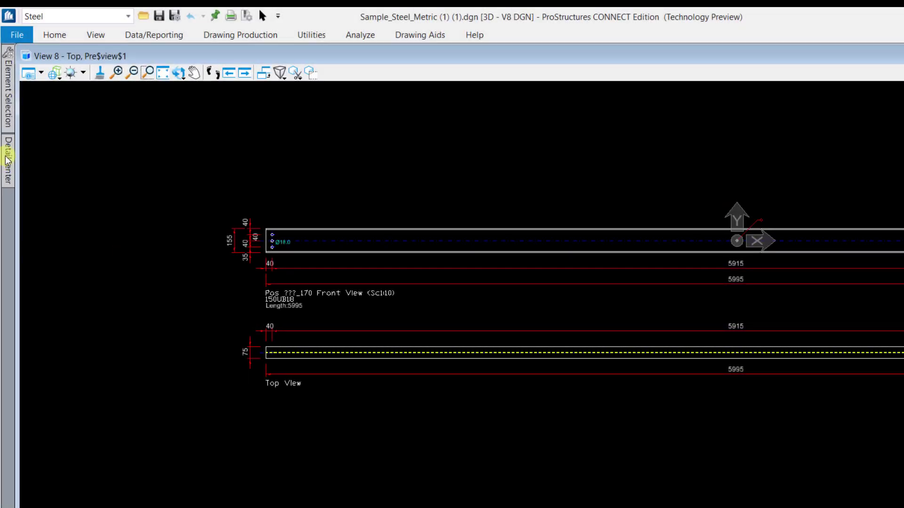
# Open the additional text settings under Descriptions in the Standard detail style and review the Alignment choices for the detail description.
pyautogui.click(8, 160)
pyautogui.rightClick(94, 160)
pyautogui.click(151, 190)
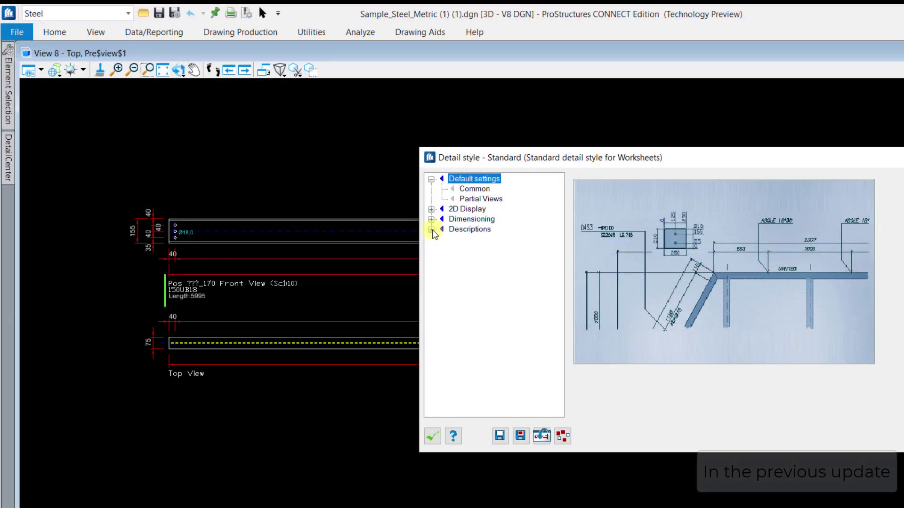
pyautogui.click(431, 229)
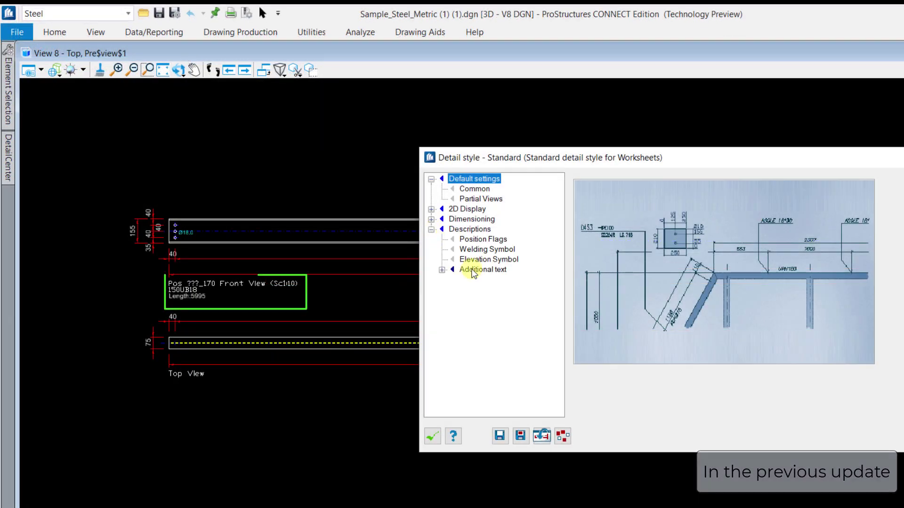
pyautogui.click(473, 271)
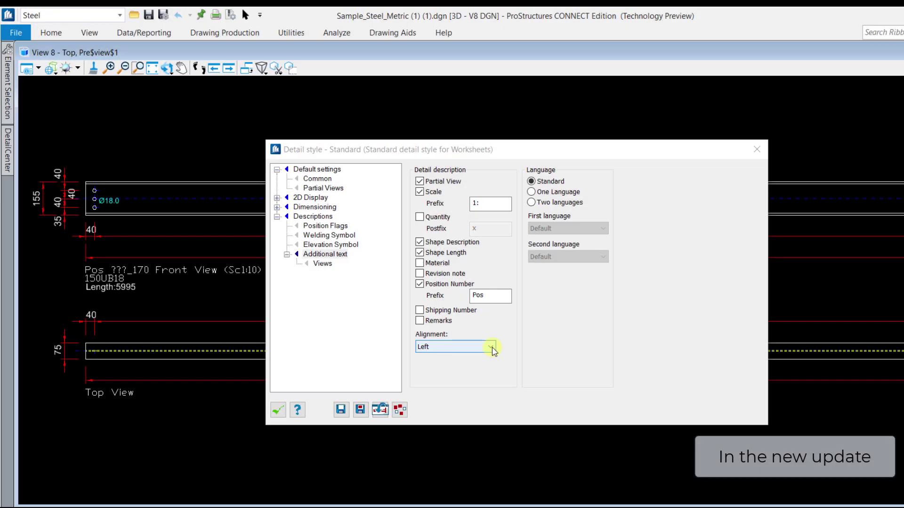
pyautogui.click(492, 349)
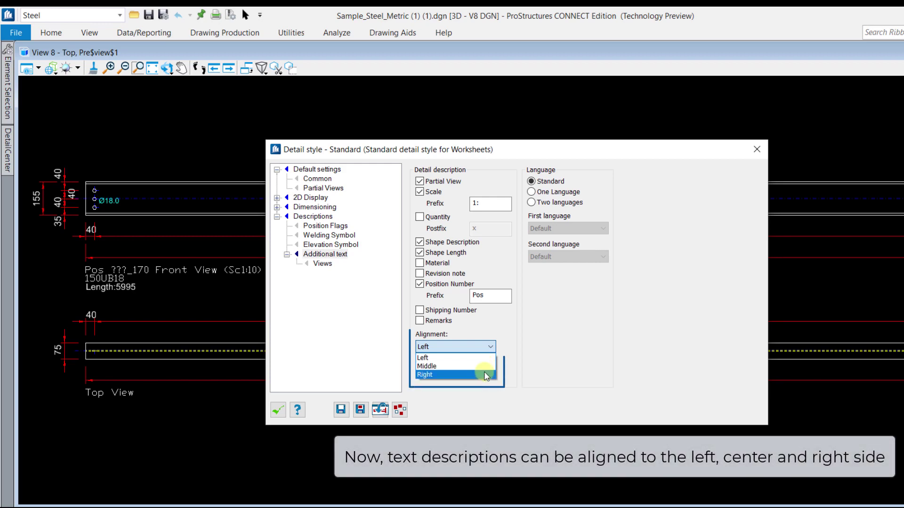
pyautogui.click(486, 396)
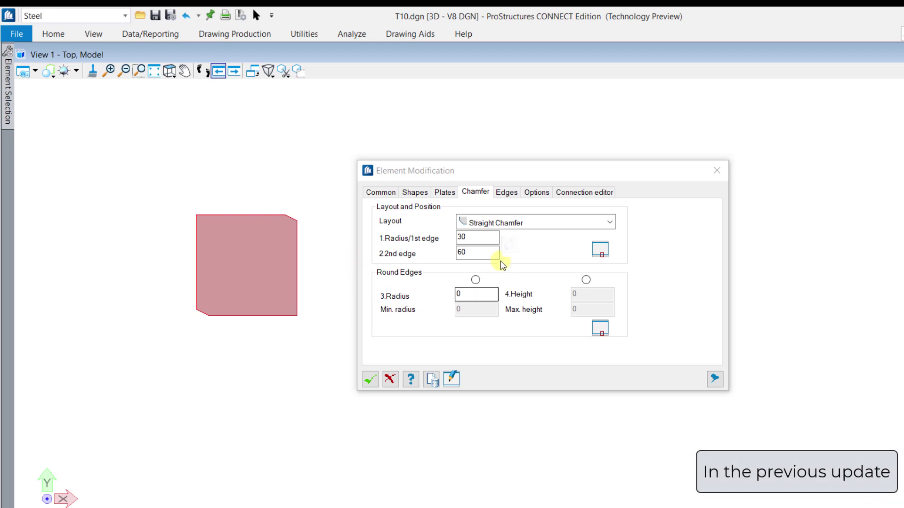
# Apply a straight chamfer with edges of 30 and 60 to the plate's upper-left corner.
pyautogui.click(600, 252)
pyautogui.click(196, 214)
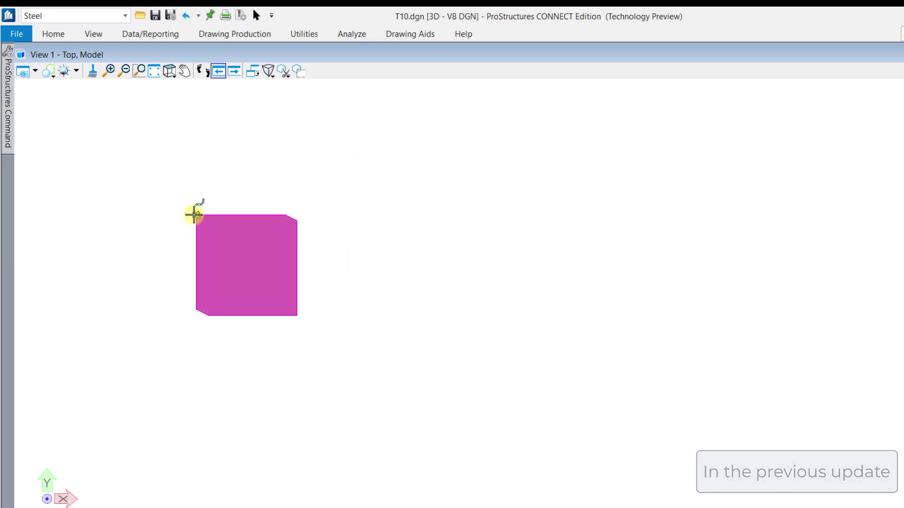
pyautogui.click(231, 247)
# Set the straight chamfer's first edge to 60 and second edge to 30, and chamfer the plate's upper-left and lower-right corners.
pyautogui.doubleClick(480, 238)
pyautogui.write('60')
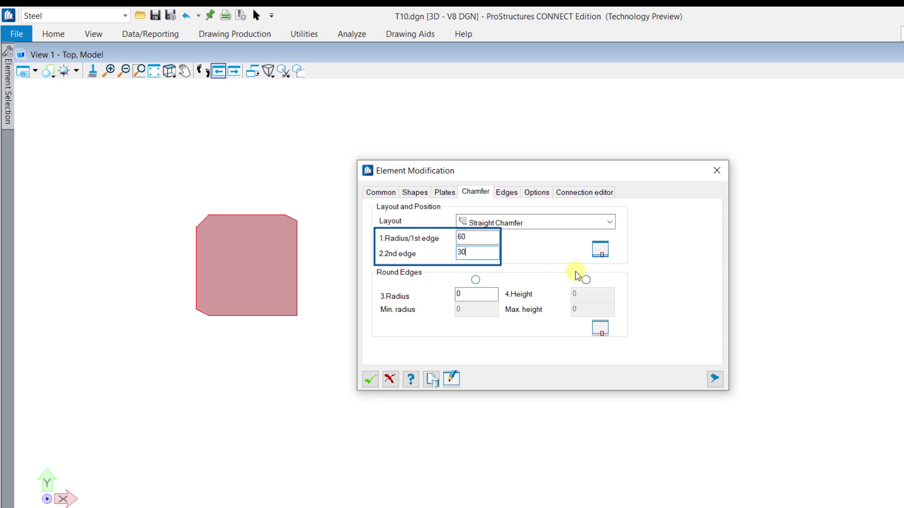
pyautogui.click(600, 251)
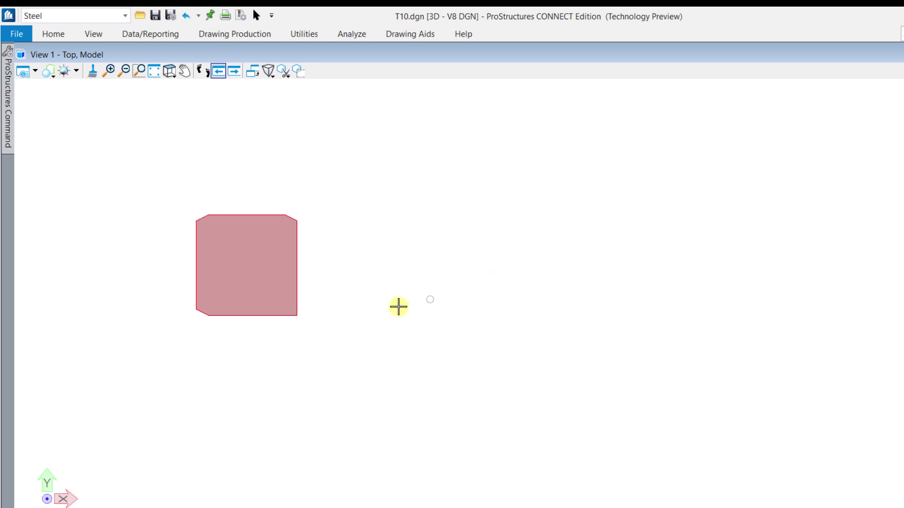
pyautogui.click(296, 313)
pyautogui.click(296, 313)
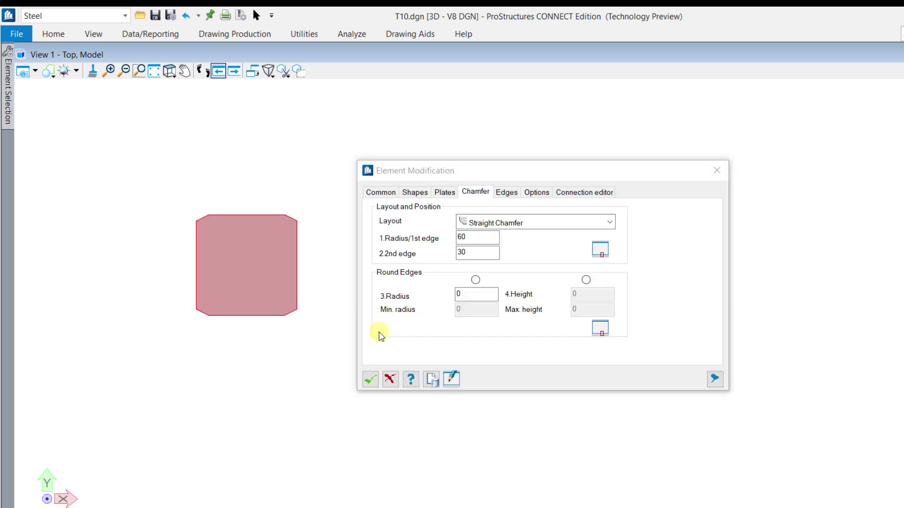
pyautogui.click(371, 379)
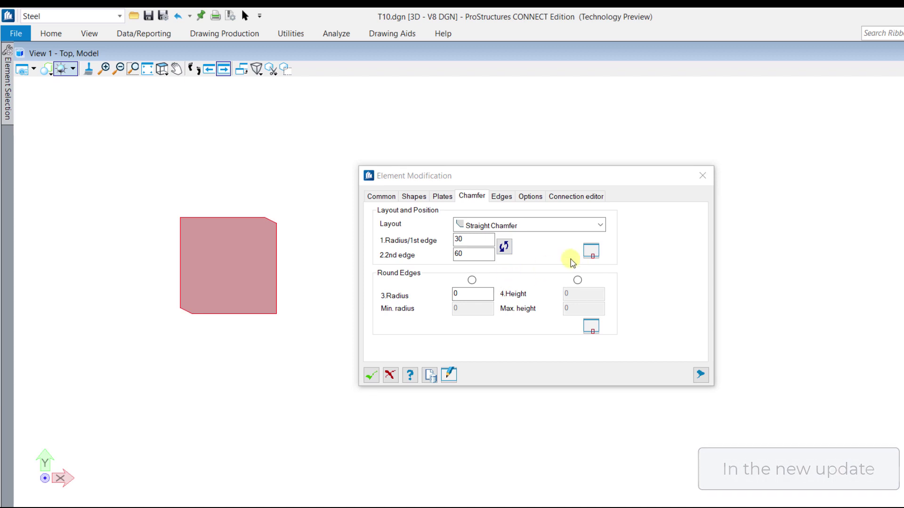
# Chamfer the plate's upper-left corner, swap the edge values to 60 and 30, and apply them to the upper-left and lower-right corners.
pyautogui.doubleClick(181, 217)
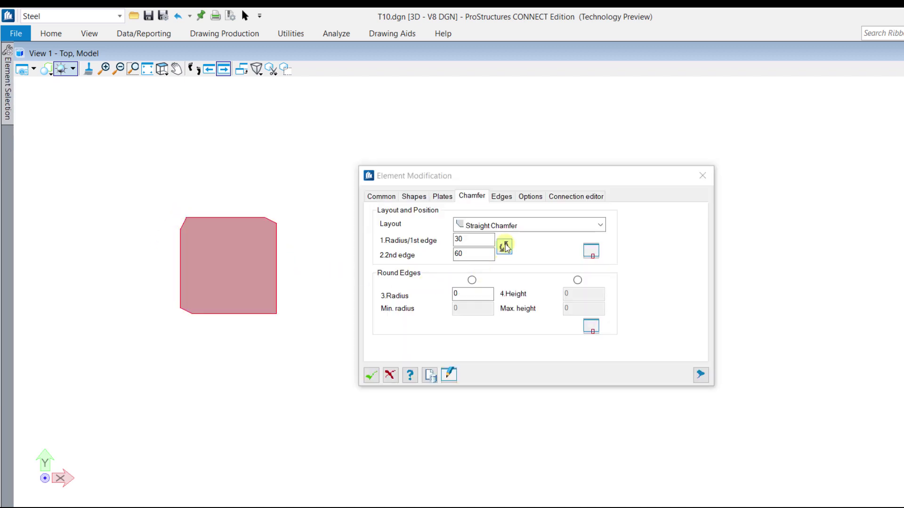
pyautogui.click(505, 247)
pyautogui.click(591, 251)
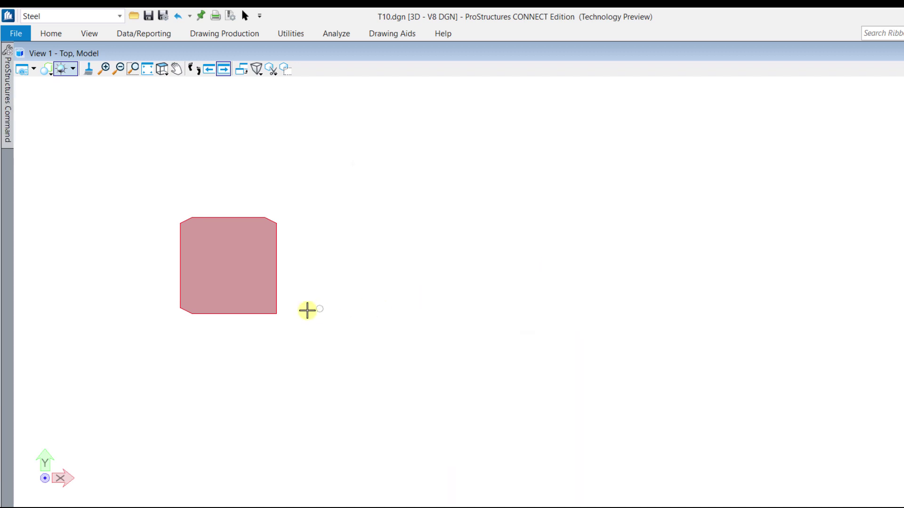
pyautogui.click(278, 312)
pyautogui.click(371, 375)
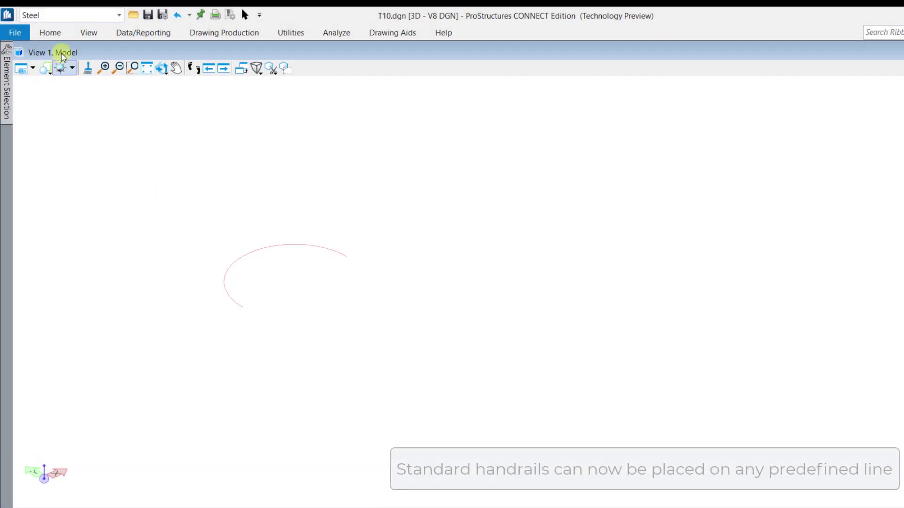
# Place a standard handrail along the predefined arc and move its settings dialog clear of the model.
pyautogui.click(53, 34)
pyautogui.click(587, 53)
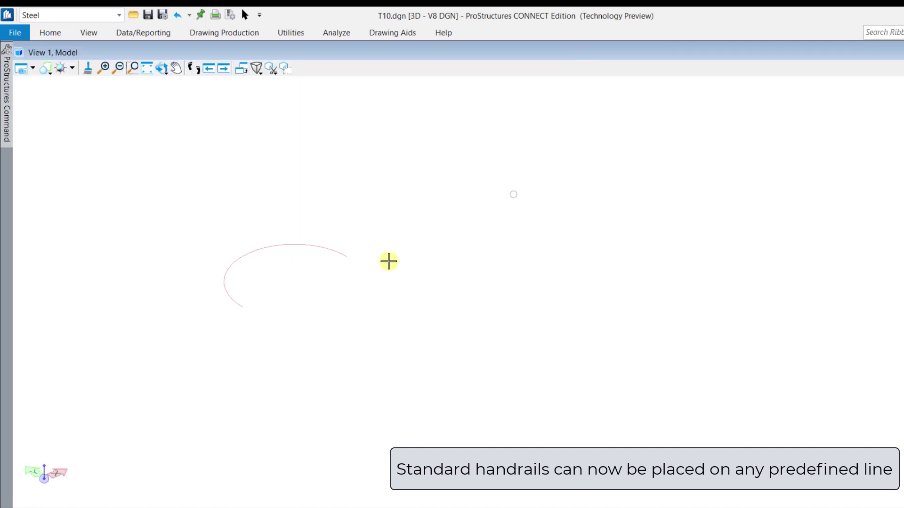
pyautogui.click(253, 249)
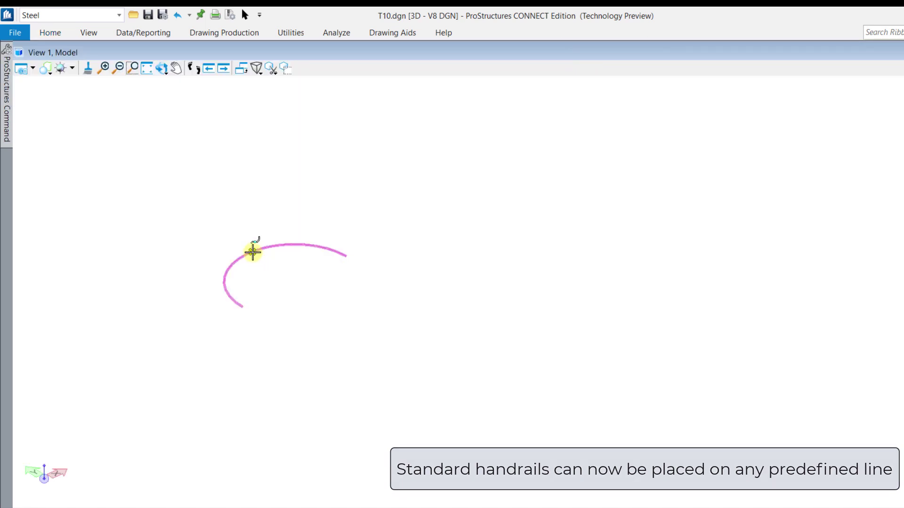
pyautogui.click(349, 295)
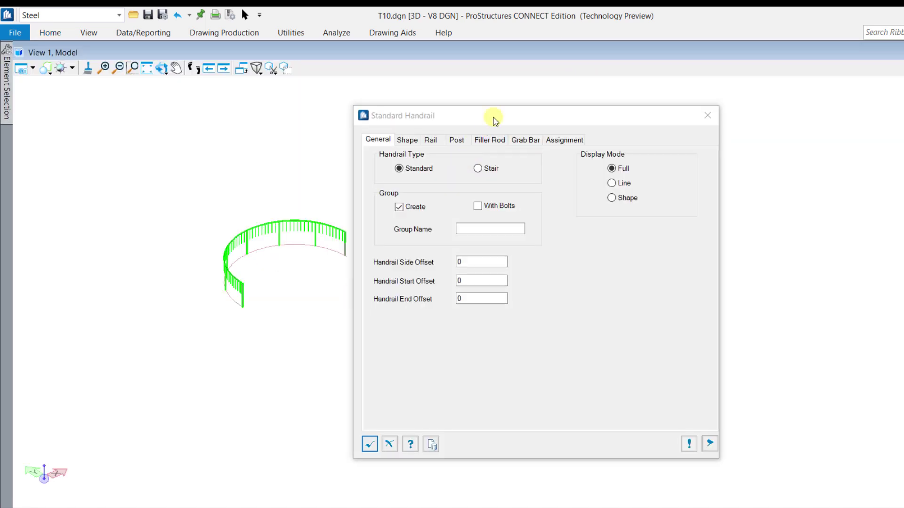
pyautogui.moveTo(490, 117); pyautogui.dragTo(563, 119)
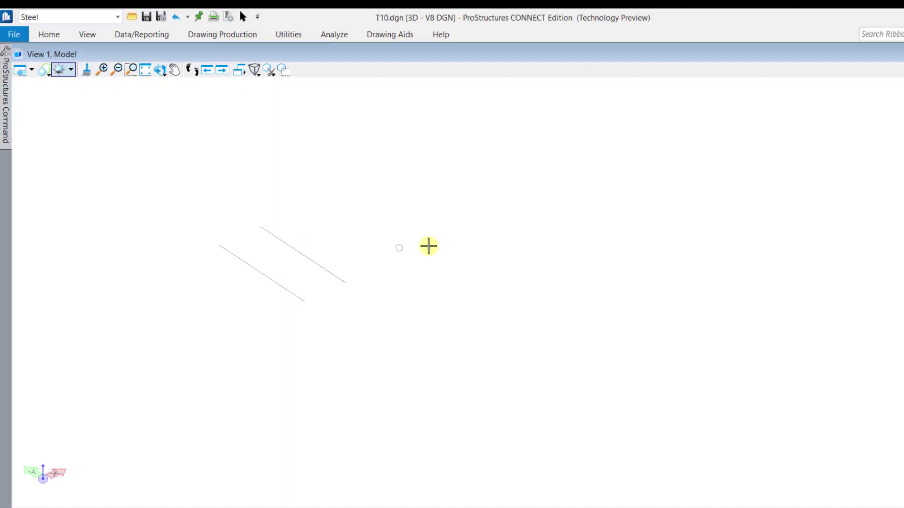
# Create standard handrails along the two parallel predefined lines, keeping the Standard handrail type and zero offsets.
pyautogui.click(428, 245)
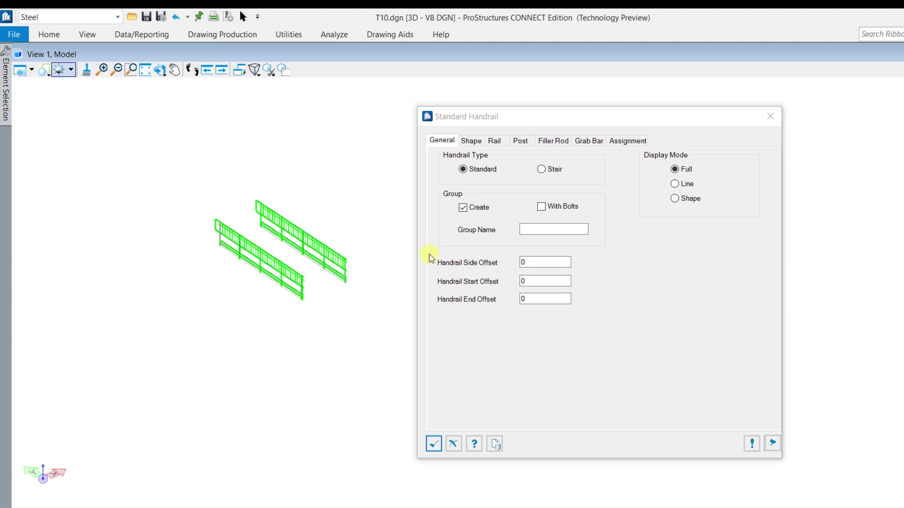
pyautogui.click(433, 444)
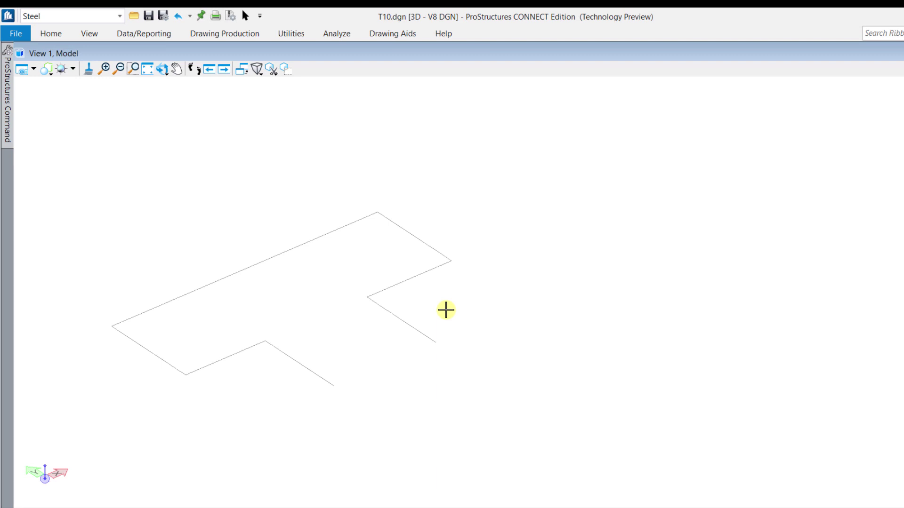
# Create a standard handrail along the open multi-segment outline, keeping the Standard type and zero offsets.
pyautogui.rightClick(446, 309)
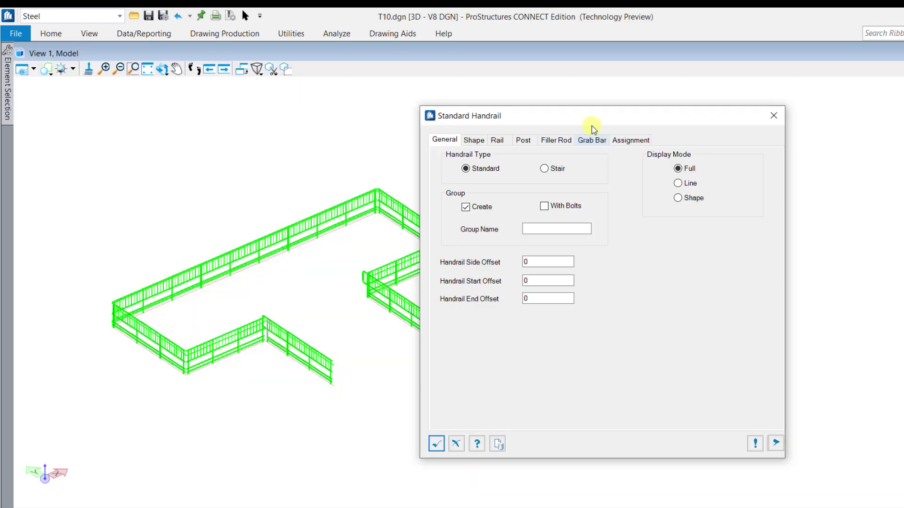
pyautogui.moveTo(592, 124); pyautogui.dragTo(674, 123)
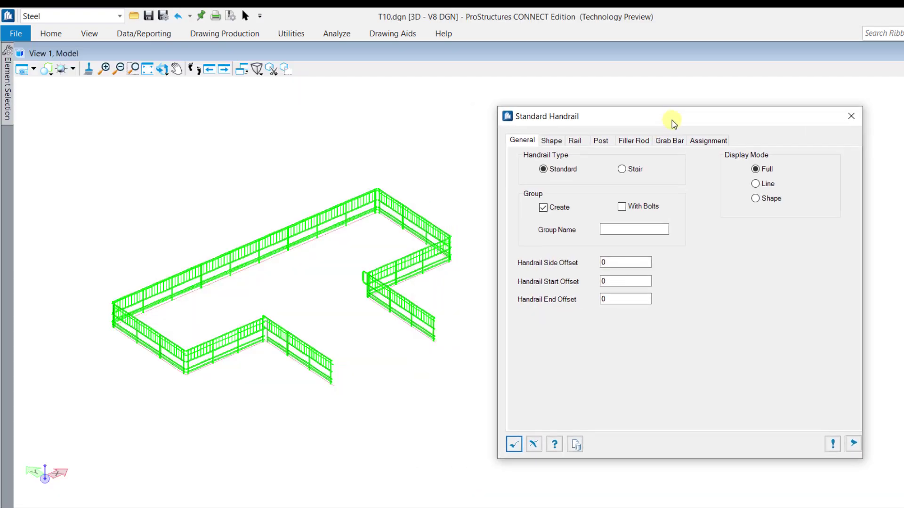
pyautogui.click(513, 445)
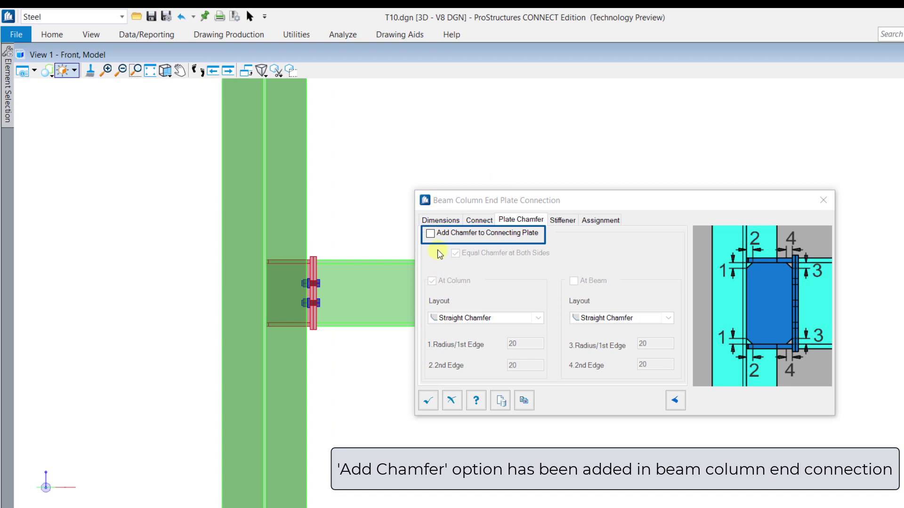
# Enable adding a chamfer to the connecting plate of the beam-column end plate connection.
pyautogui.click(437, 239)
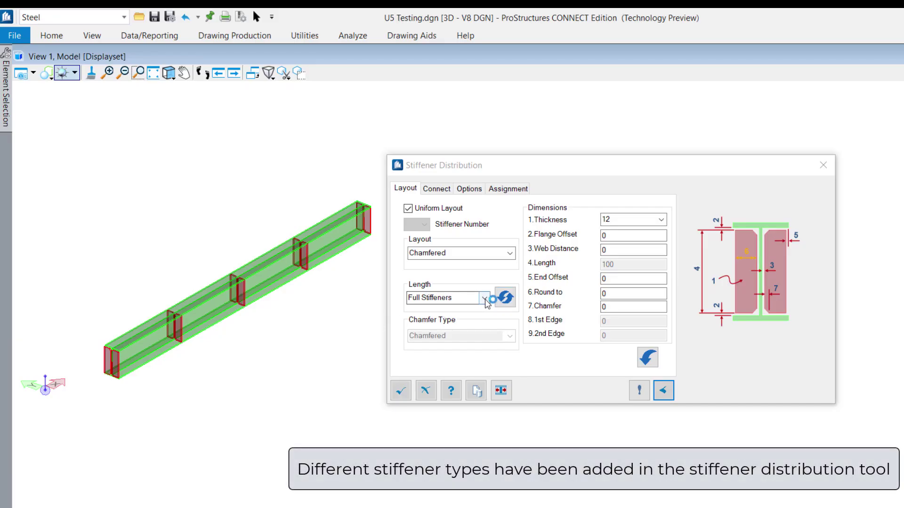
# Change the stiffener distribution's length to Half Stiffeners and set the bottom chamfers' 1st and 2nd edges to 30.
pyautogui.click(484, 298)
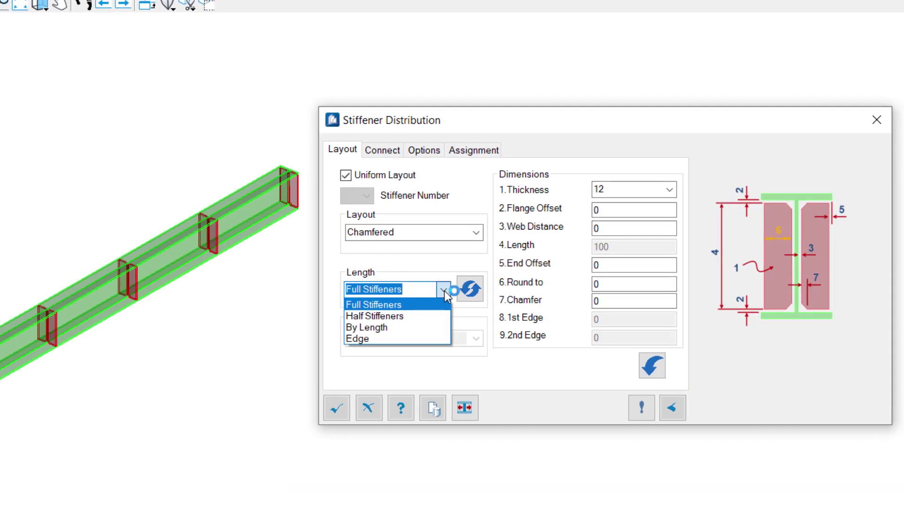
pyautogui.click(444, 291)
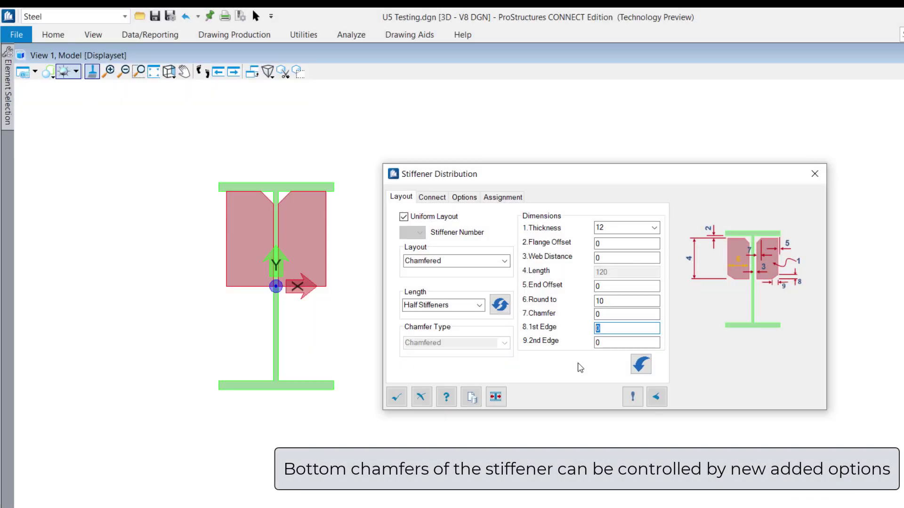
pyautogui.write('30')
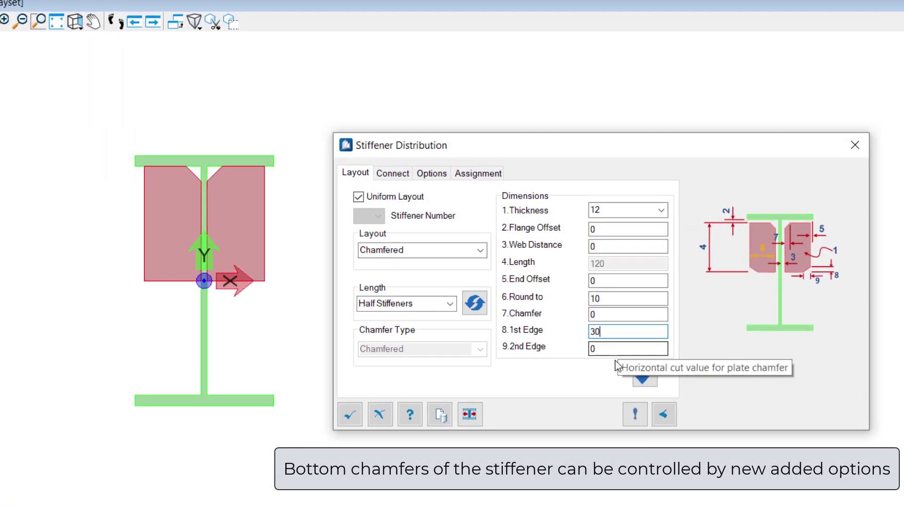
pyautogui.press('Tab')
pyautogui.write('30')
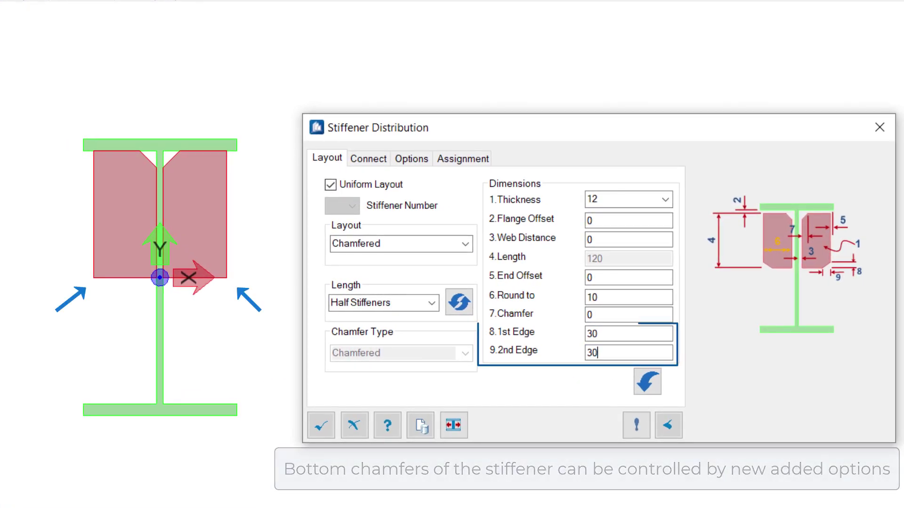
pyautogui.click(636, 426)
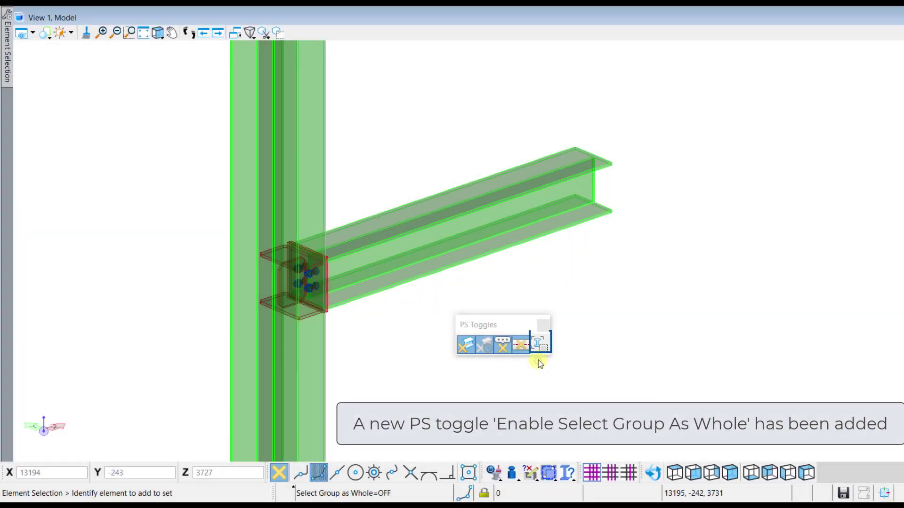
# Enable Select Group As Whole and select the column together with its connection group.
pyautogui.click(540, 342)
pyautogui.click(318, 372)
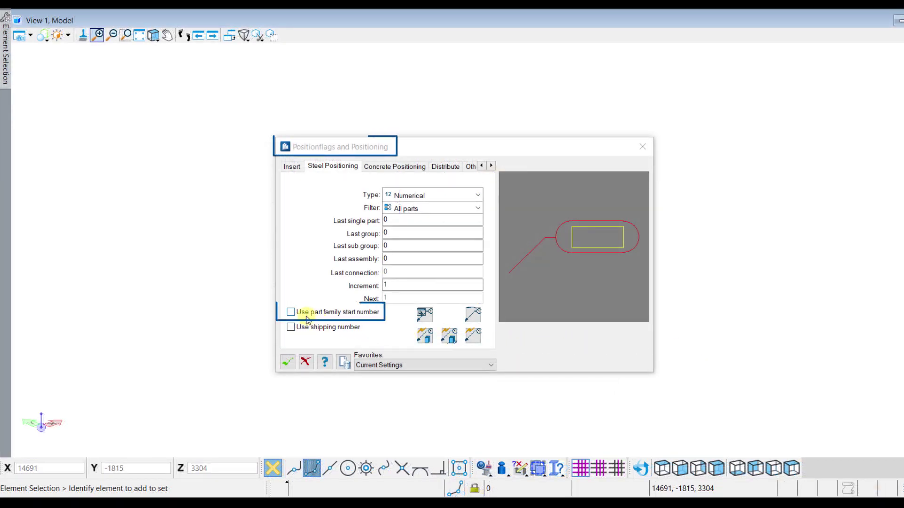
# Enable use of the part family start number in the steel positioning settings.
pyautogui.click(291, 313)
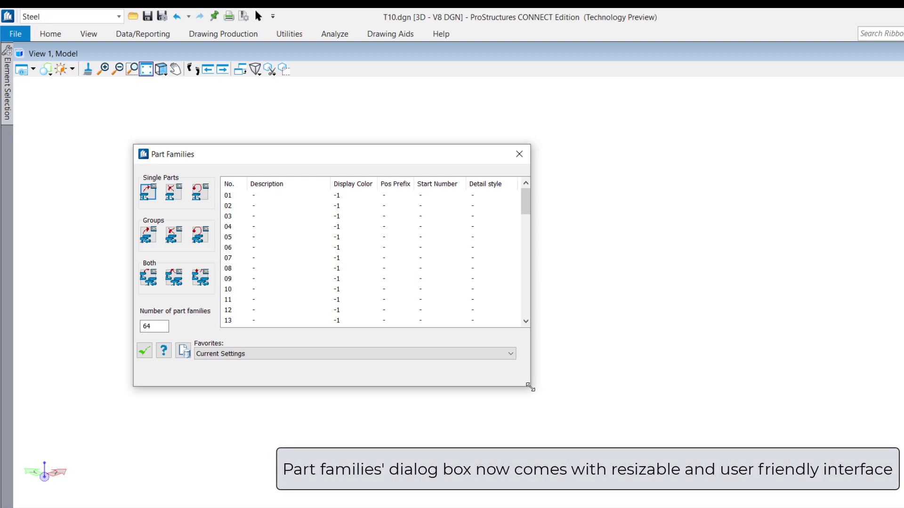
# Enlarge the Part Families dialog slightly so more of the family list fits.
pyautogui.moveTo(530, 385)
pyautogui.mouseDown()
pyautogui.moveTo(565, 422)
pyautogui.moveTo(537, 401)
pyautogui.mouseUp()
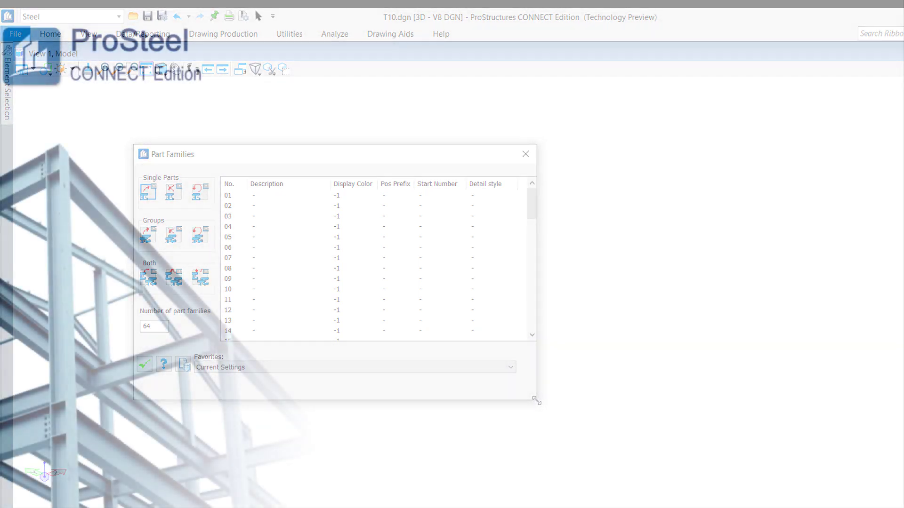